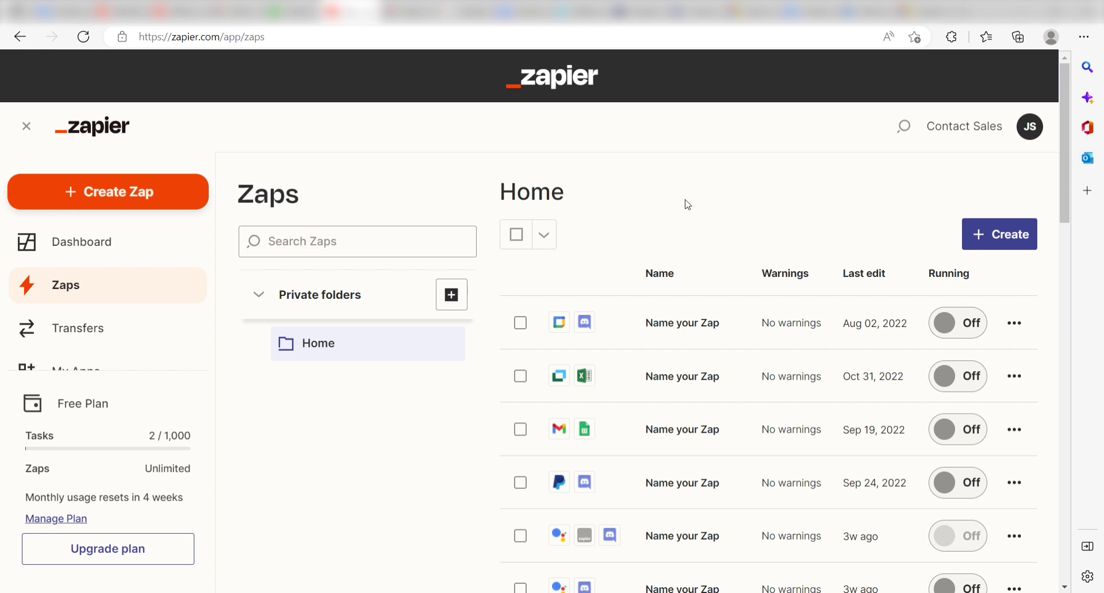
Step: Create a new Zap and choose Google Calendar as its trigger app
{"action": "left_click", "coordinate": [186, 206]}
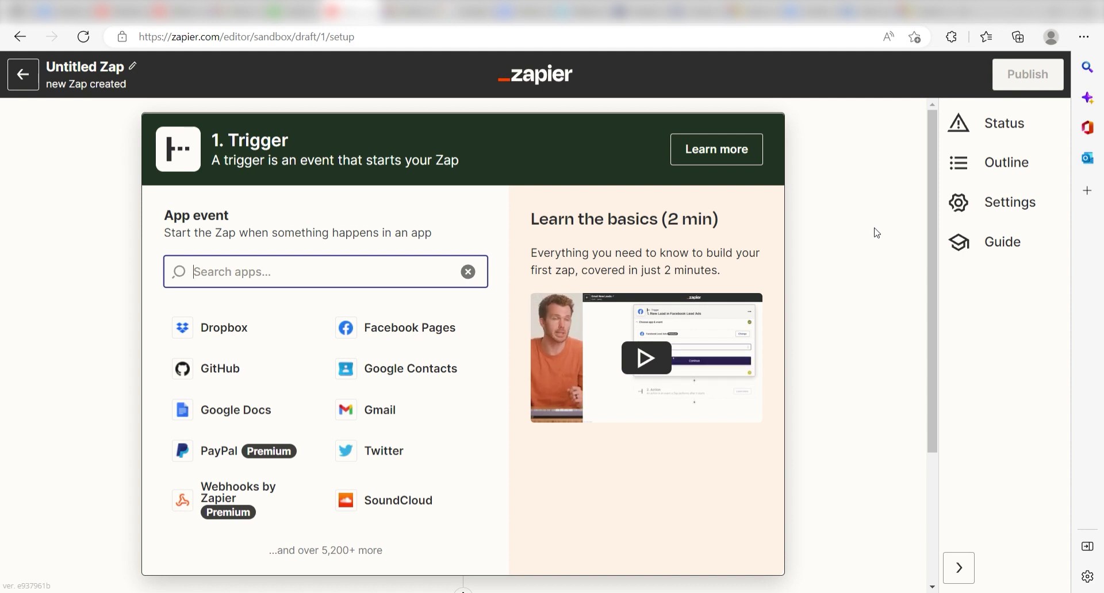
{"action": "type", "text": "google cale"}
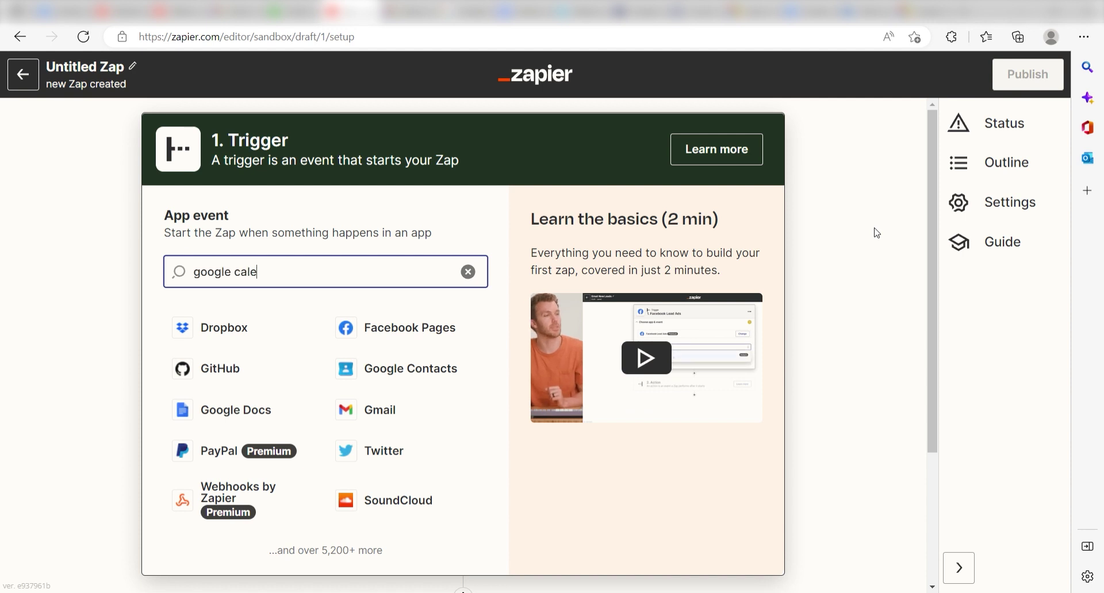
{"action": "type", "text": "ndar"}
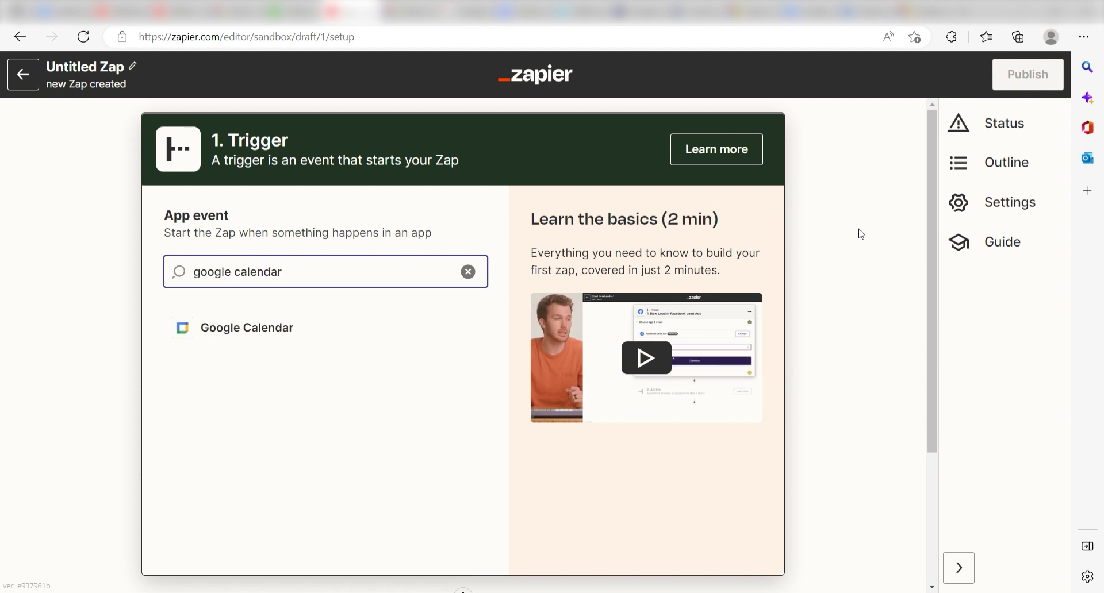
{"action": "left_click", "coordinate": [399, 325]}
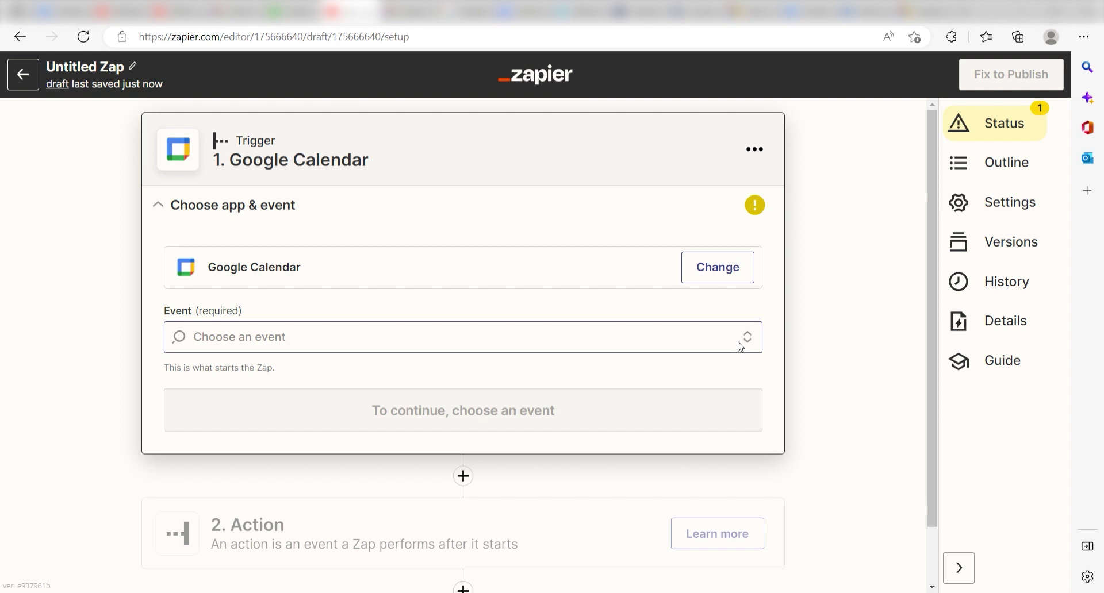
Step: Set the Google Calendar trigger event to New Event and continue to the account selection
{"action": "left_click", "coordinate": [740, 346]}
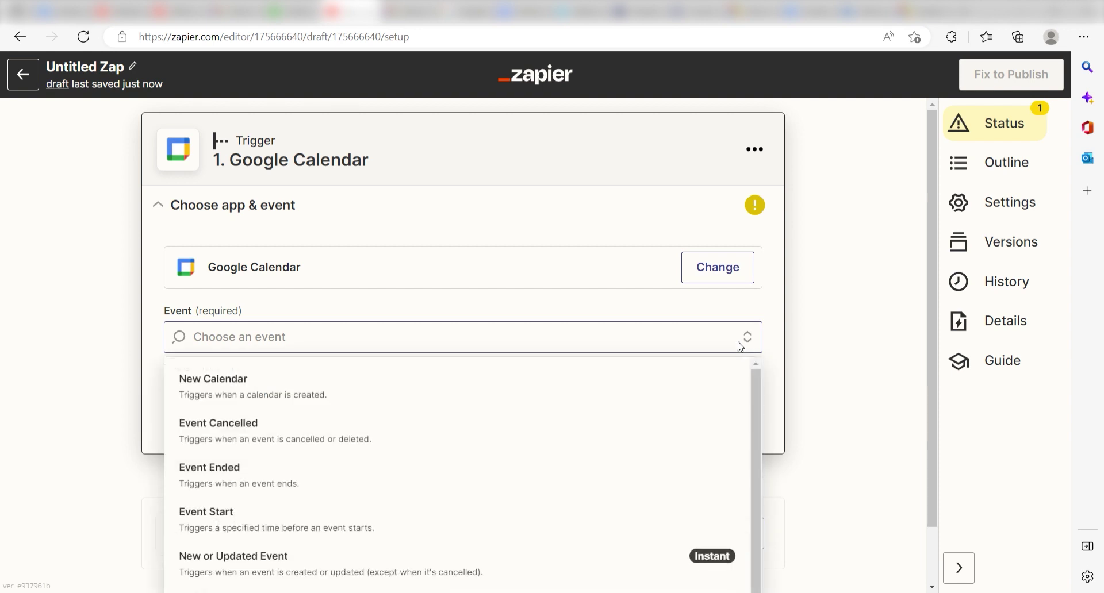
{"action": "scroll", "coordinate": [534, 532], "scroll_direction": "down", "scroll_amount": 1}
{"action": "left_click", "coordinate": [495, 581]}
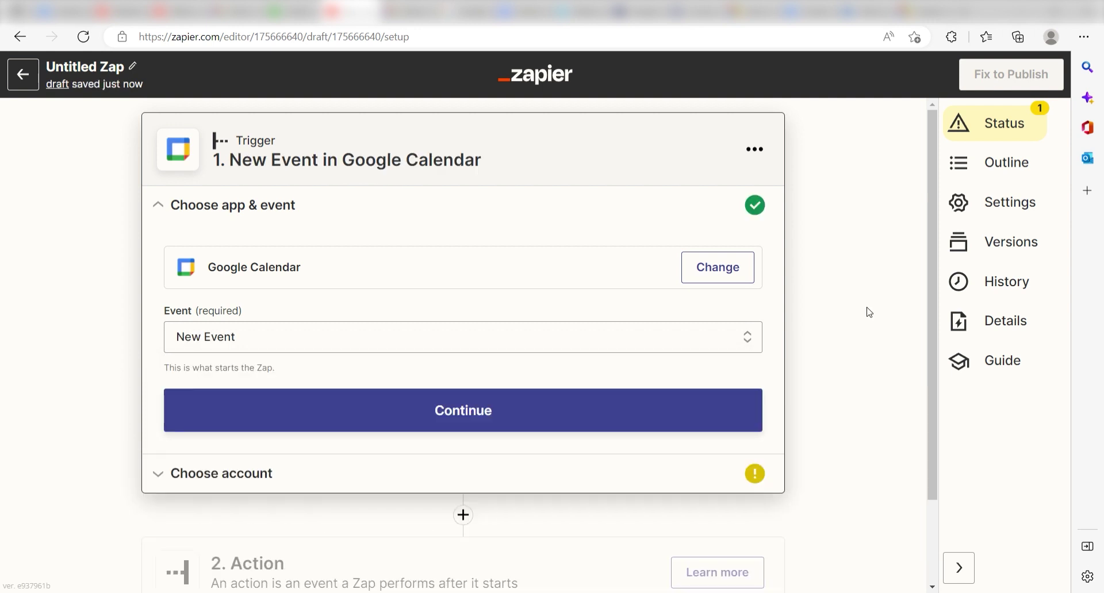
{"action": "left_click", "coordinate": [737, 423]}
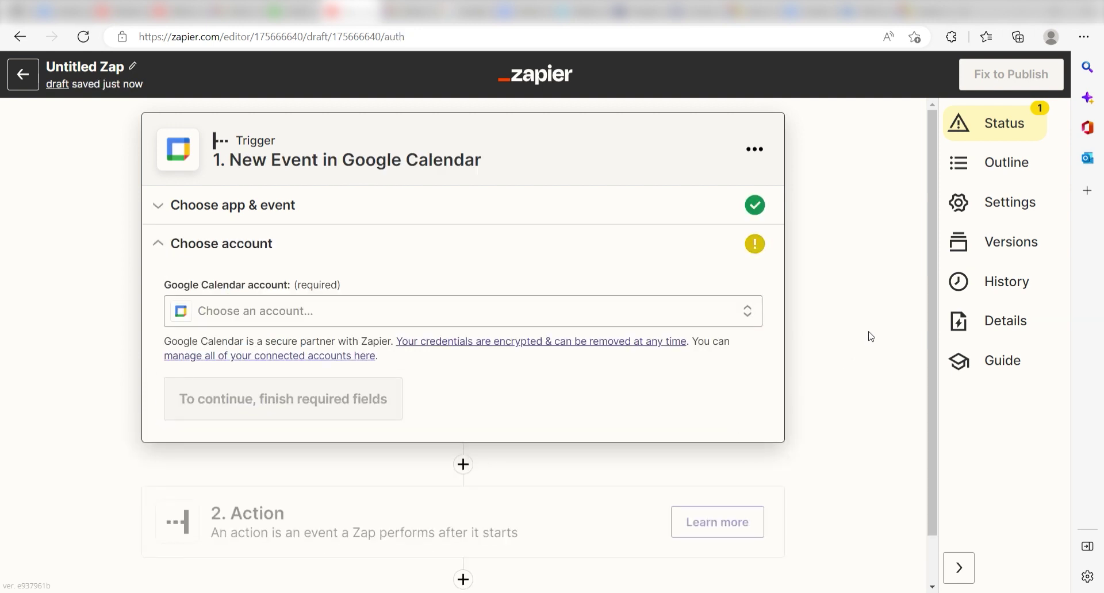
Step: Connect a Google Calendar account to the trigger, allowing Zapier access to the Google Account, and continue
{"action": "left_click", "coordinate": [747, 312]}
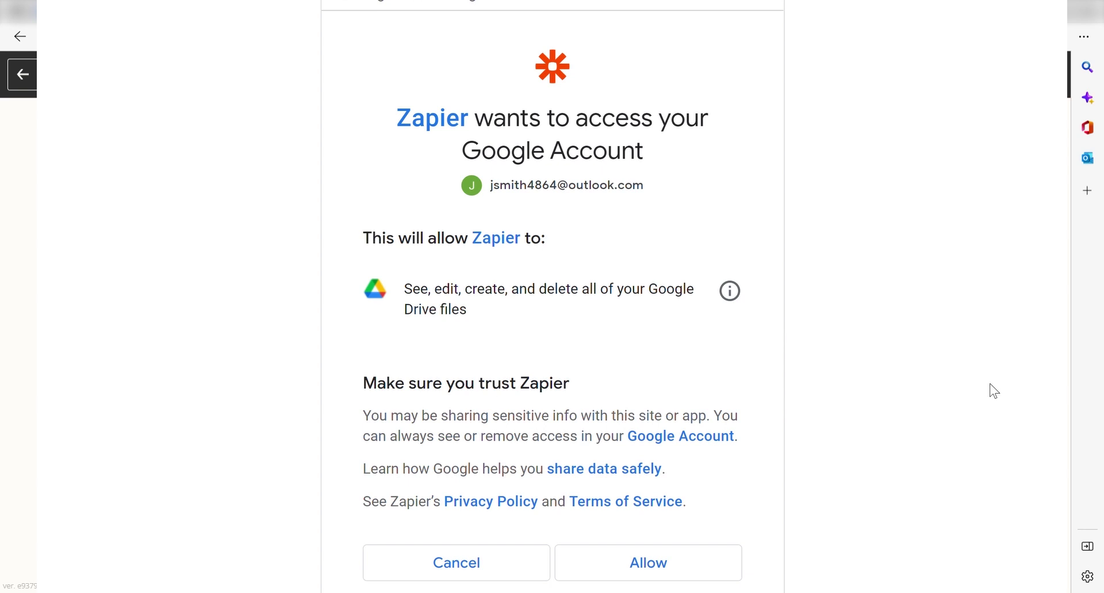
{"action": "left_click", "coordinate": [661, 564]}
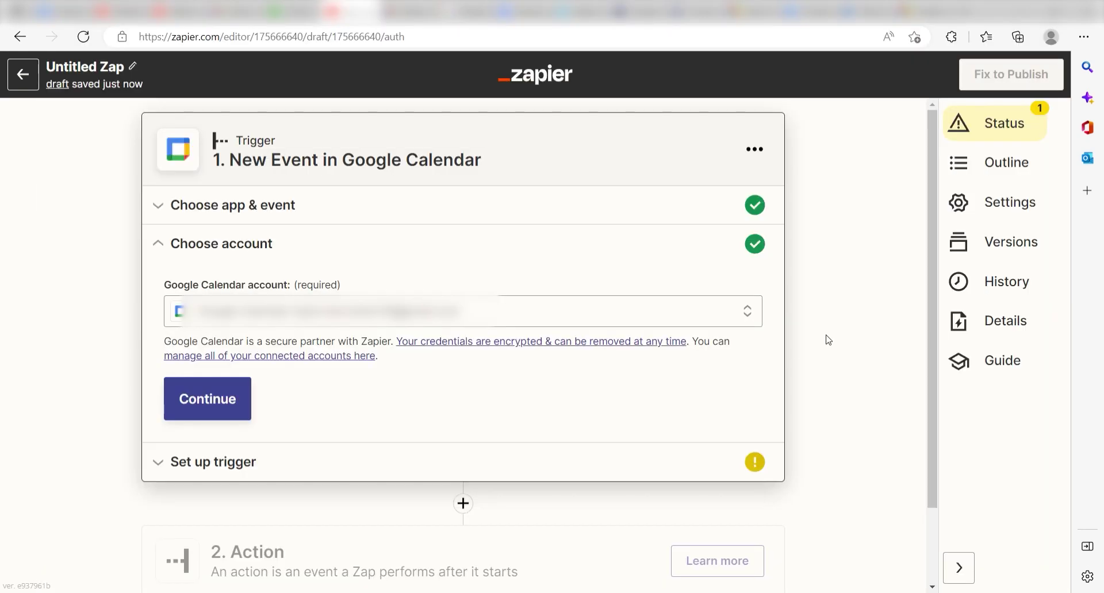
{"action": "left_click", "coordinate": [238, 409]}
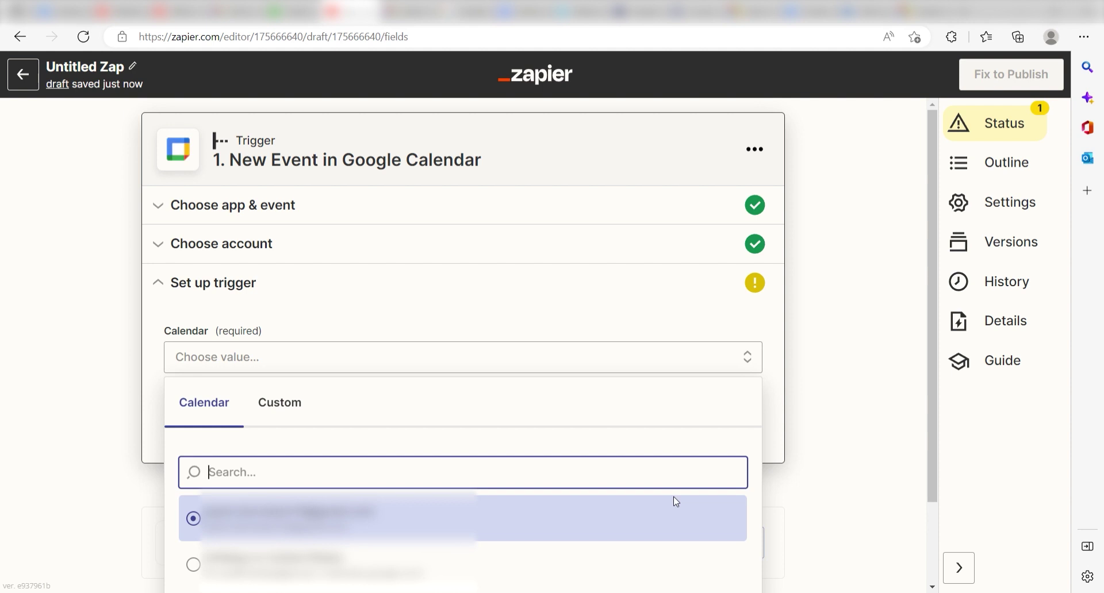
Step: Choose the first listed calendar for the trigger, test the trigger and continue to the action
{"action": "left_click", "coordinate": [676, 502]}
{"action": "left_click", "coordinate": [357, 423]}
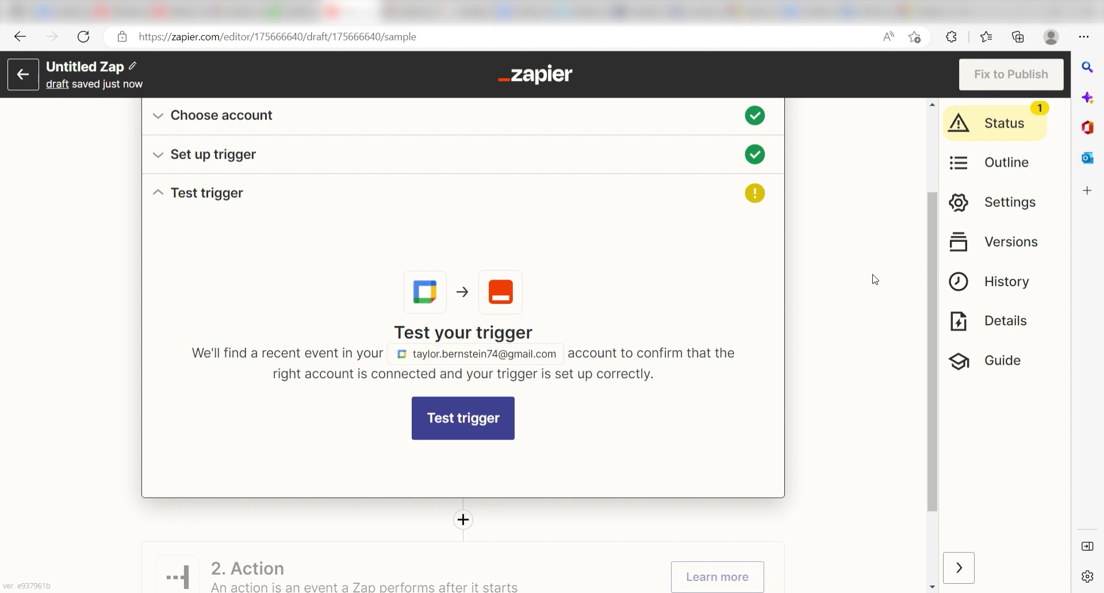
{"action": "left_click", "coordinate": [473, 419]}
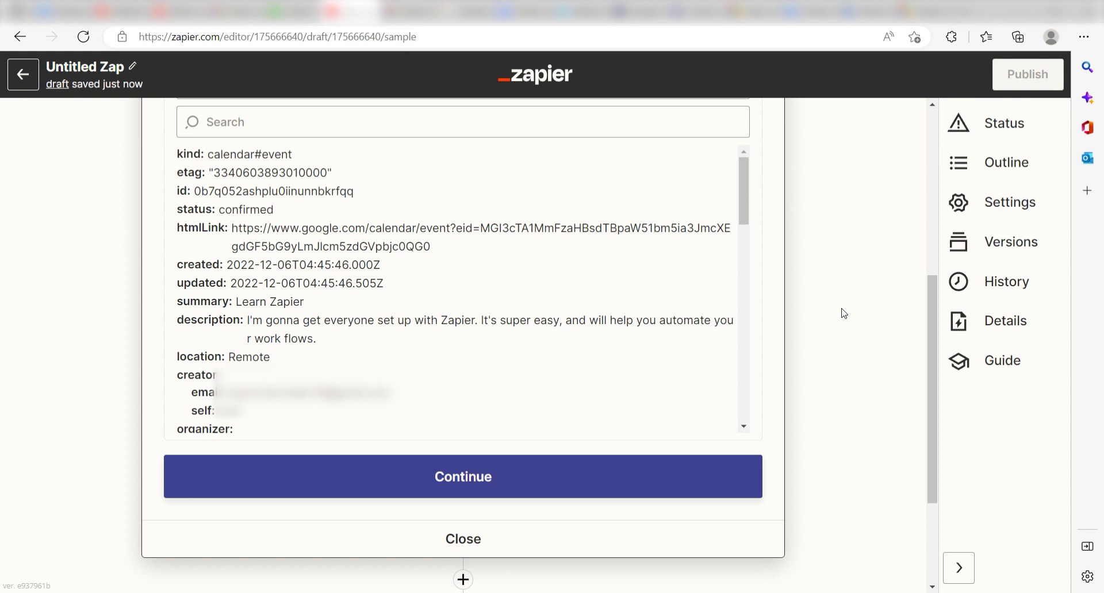
{"action": "left_click", "coordinate": [714, 474]}
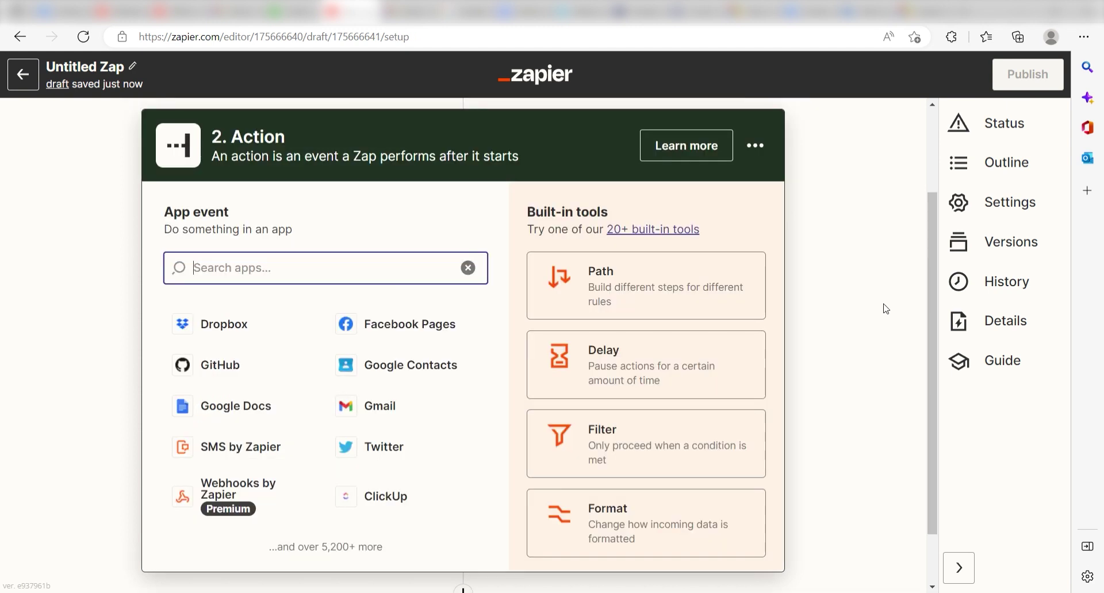
Step: Choose OneNote as the action app with the Create Note event and continue to its account selection
{"action": "type", "text": "onenote"}
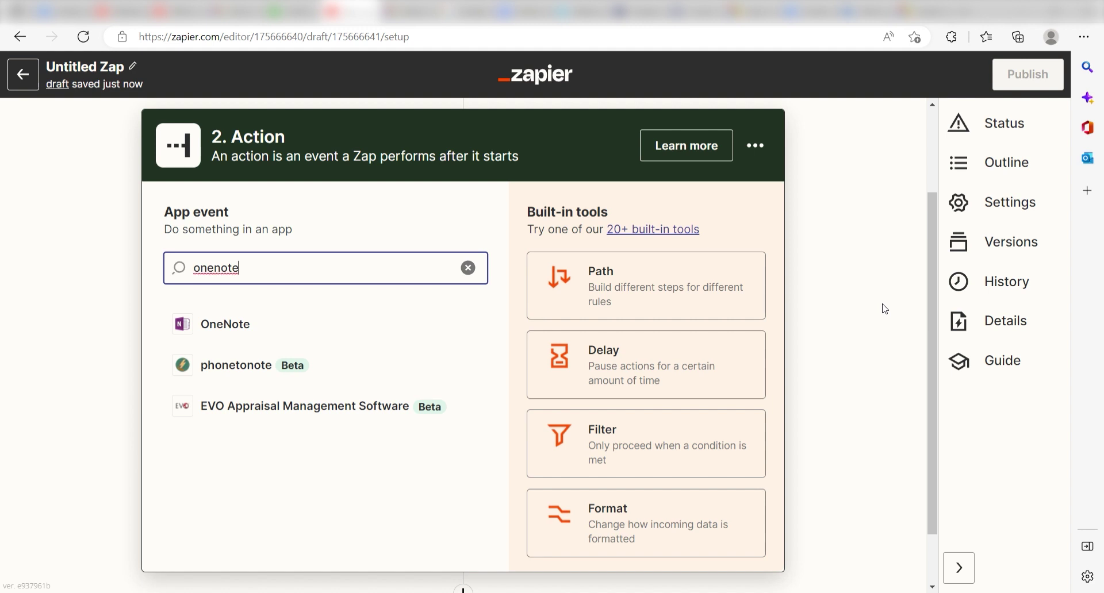
{"action": "left_click", "coordinate": [450, 324]}
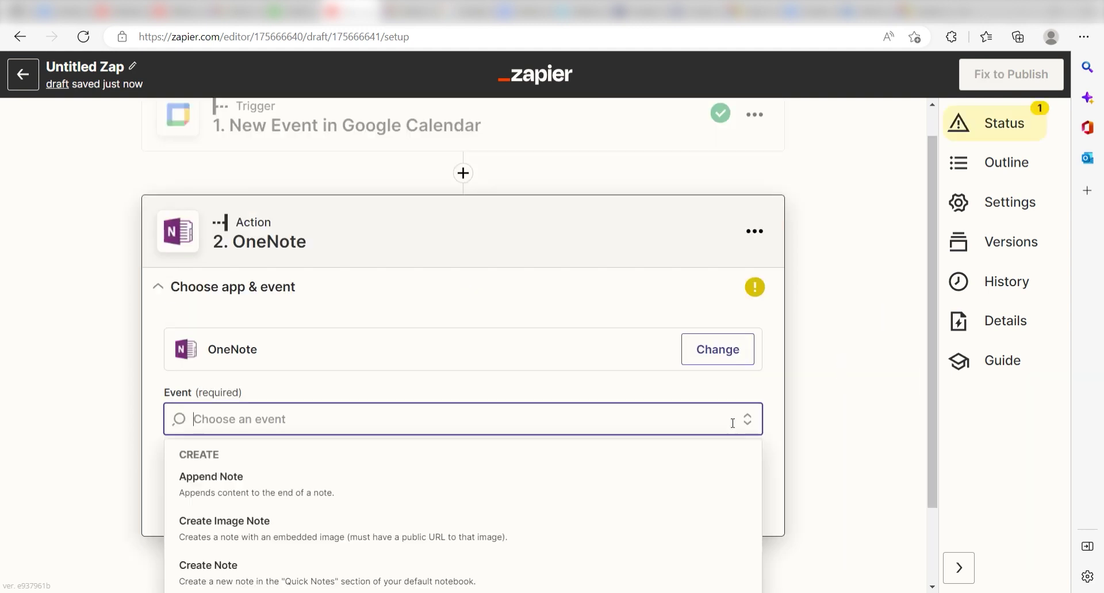
{"action": "scroll", "coordinate": [733, 423], "scroll_direction": "down", "scroll_amount": 2}
{"action": "left_click", "coordinate": [479, 480]}
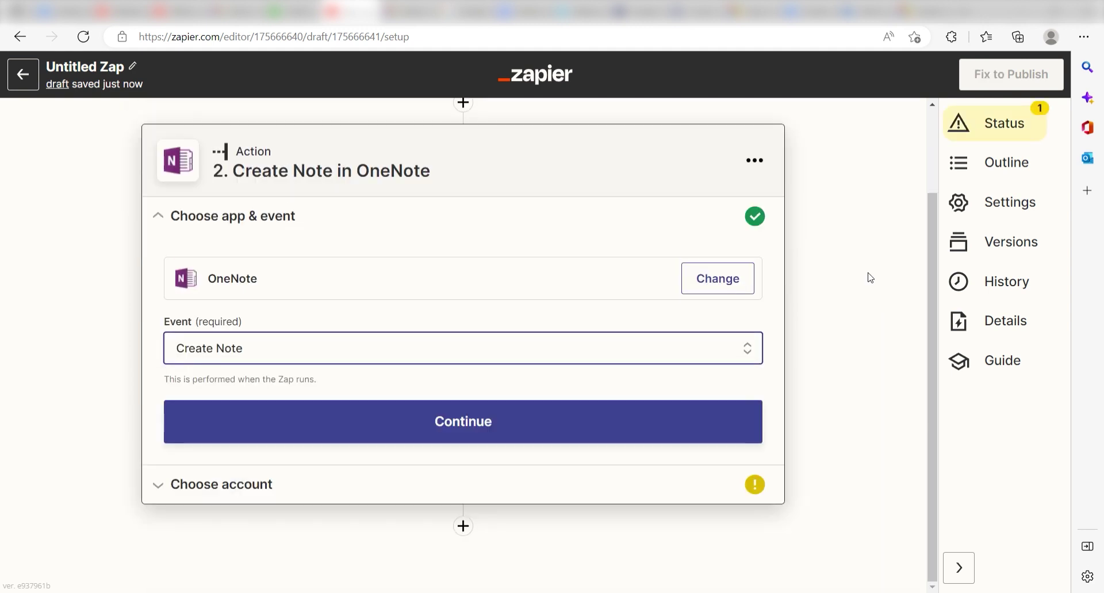
{"action": "left_click", "coordinate": [661, 426]}
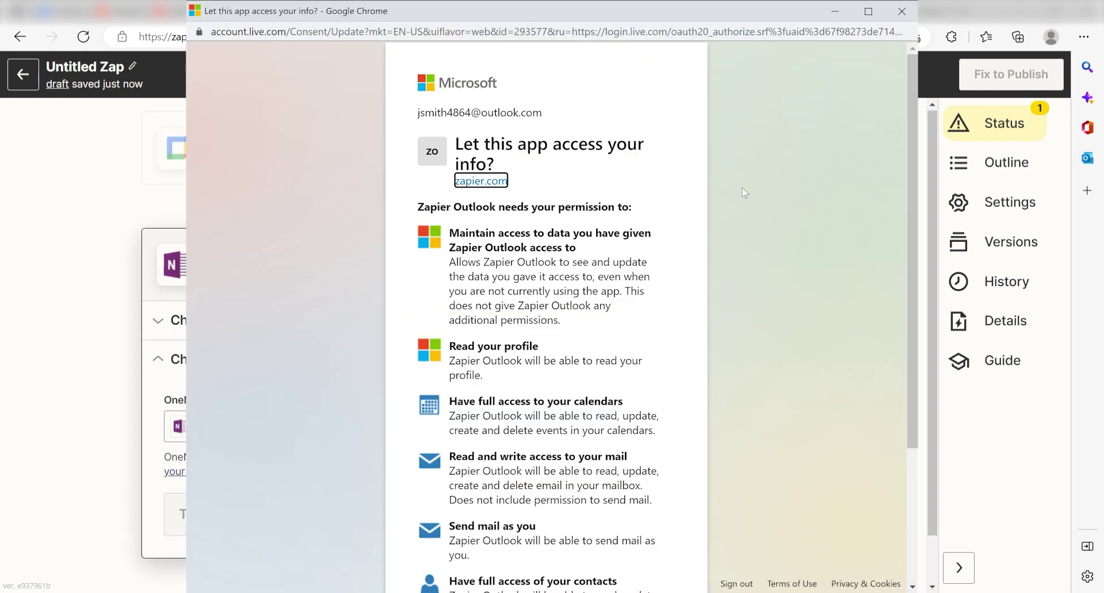
Step: Grant Zapier the requested Microsoft account permissions and continue with the connected OneNote account
{"action": "left_click", "coordinate": [914, 102]}
{"action": "left_click_drag", "start_coordinate": [914, 102], "coordinate": [895, 286]}
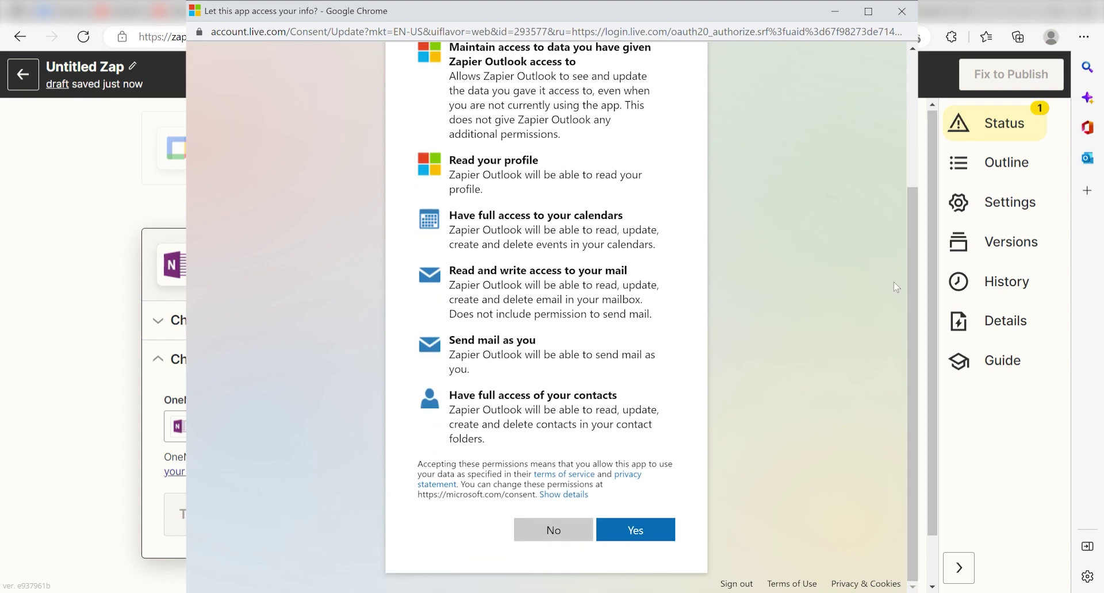
{"action": "left_click", "coordinate": [653, 533]}
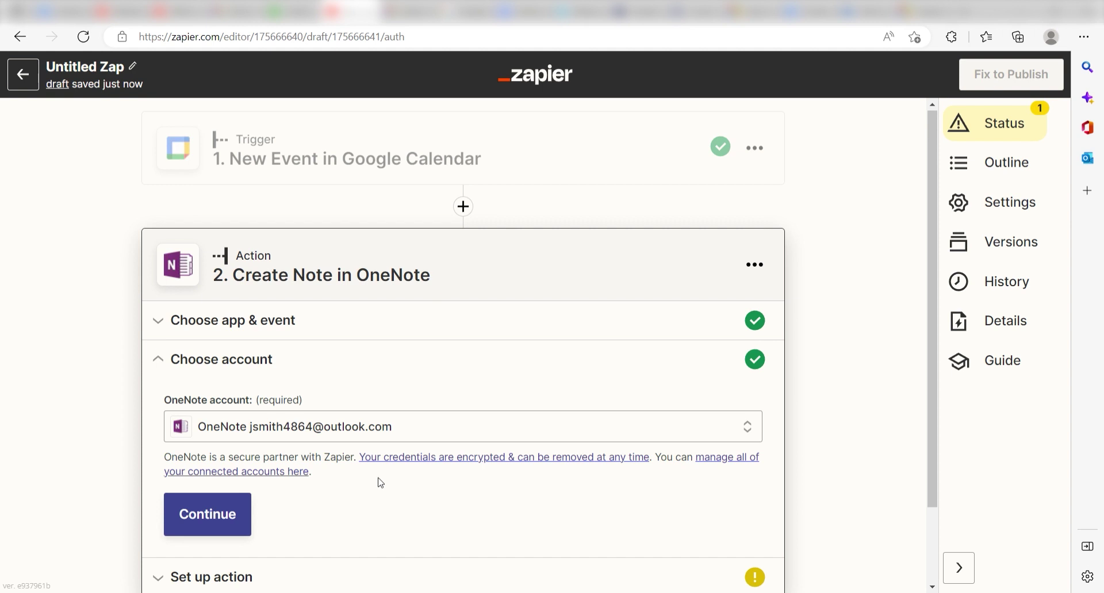
{"action": "left_click", "coordinate": [219, 518]}
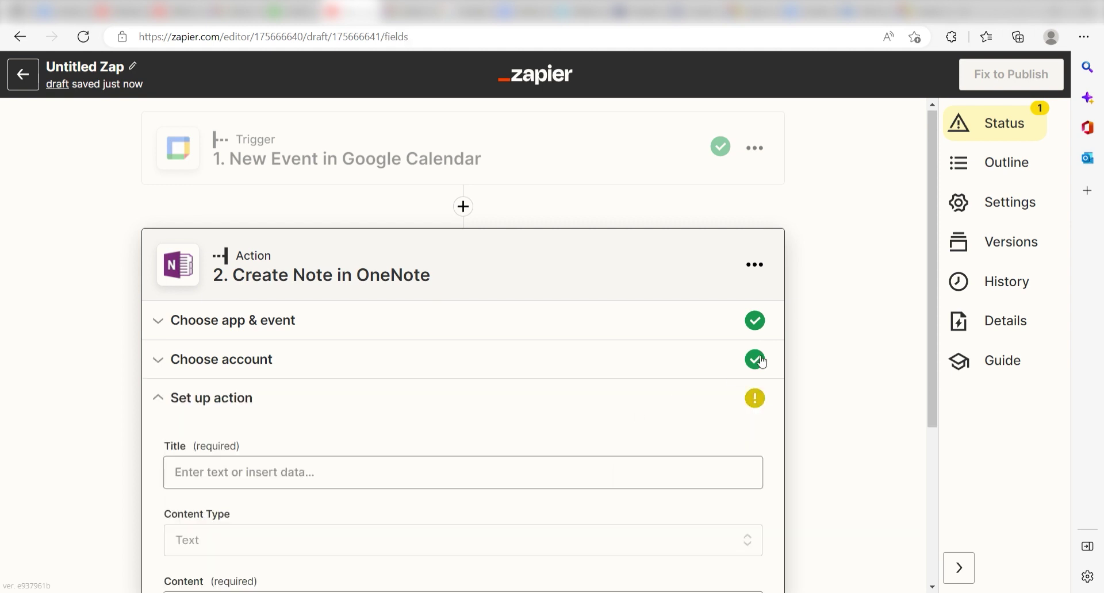
Step: Fill the OneNote note's Title with the Summary field from the Google Calendar event
{"action": "left_click_drag", "start_coordinate": [933, 233], "coordinate": [945, 313]}
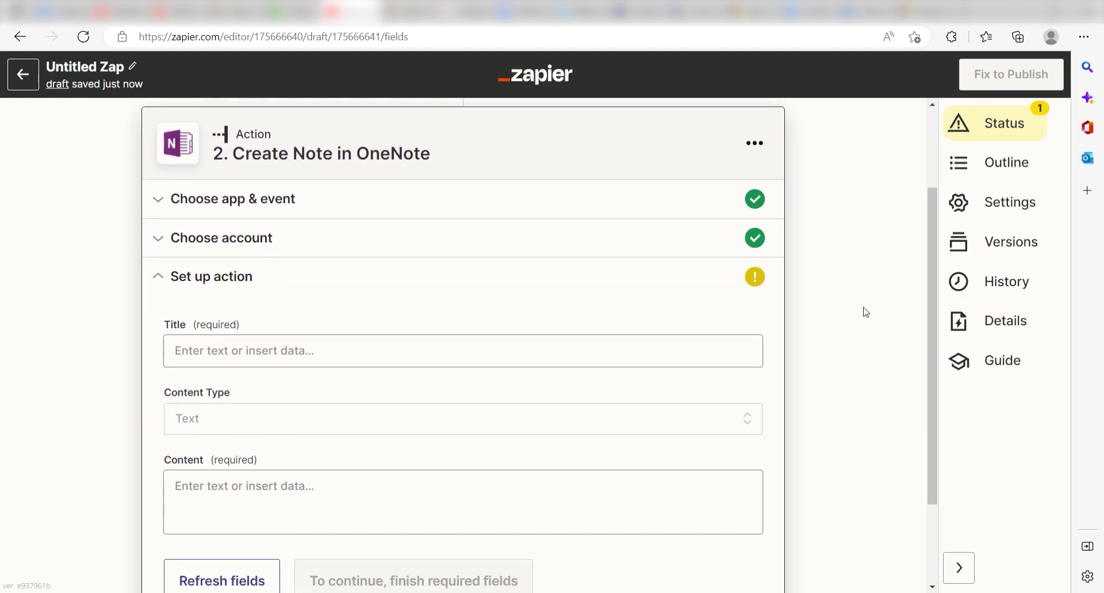
{"action": "left_click", "coordinate": [741, 349]}
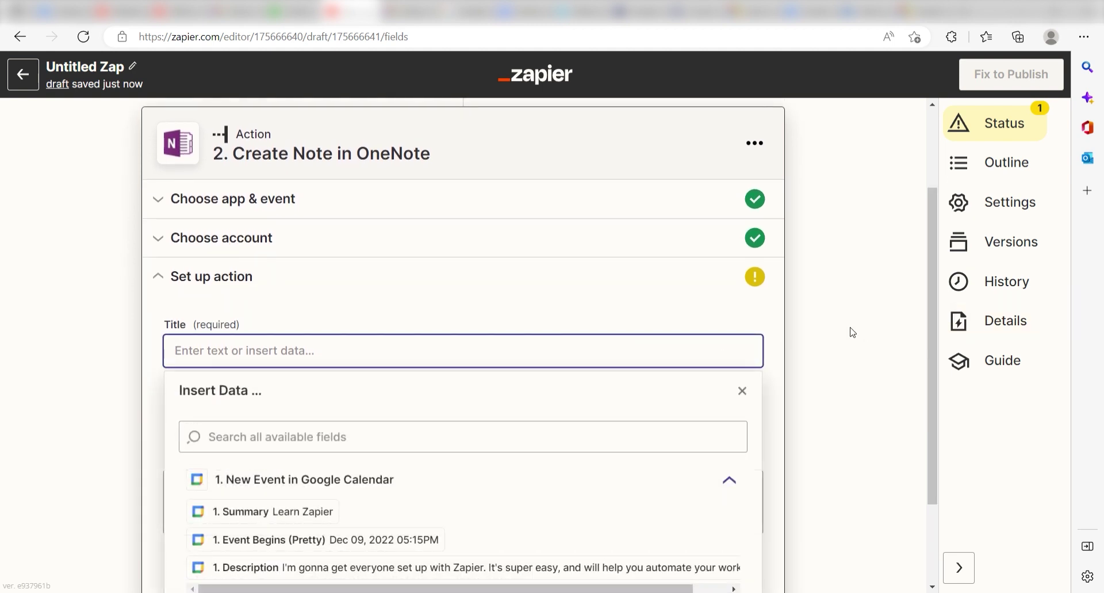
{"action": "left_click", "coordinate": [319, 513]}
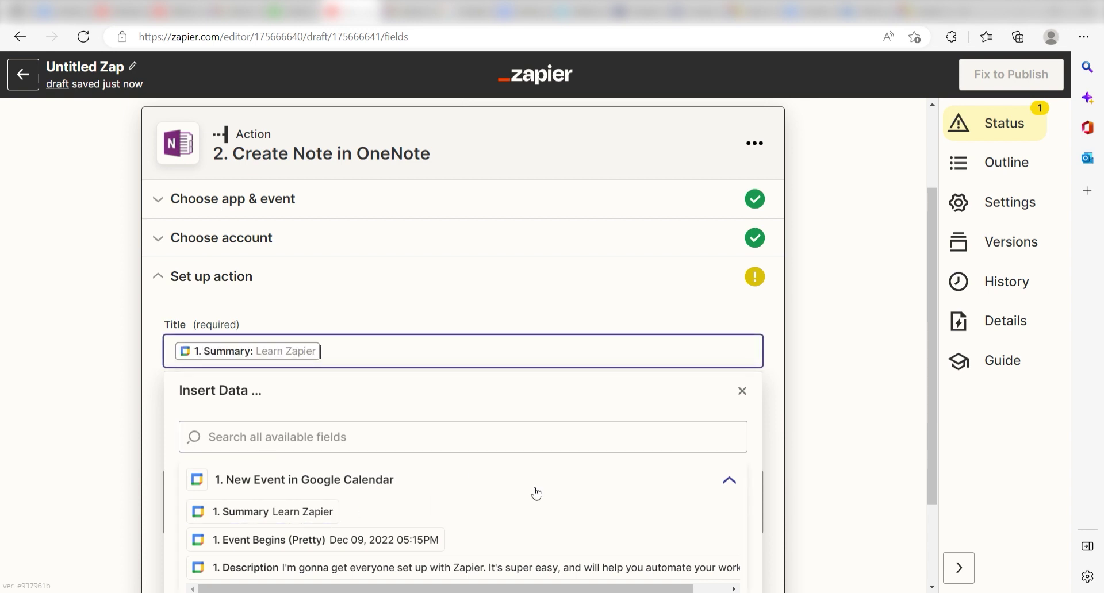
{"action": "left_click", "coordinate": [851, 414]}
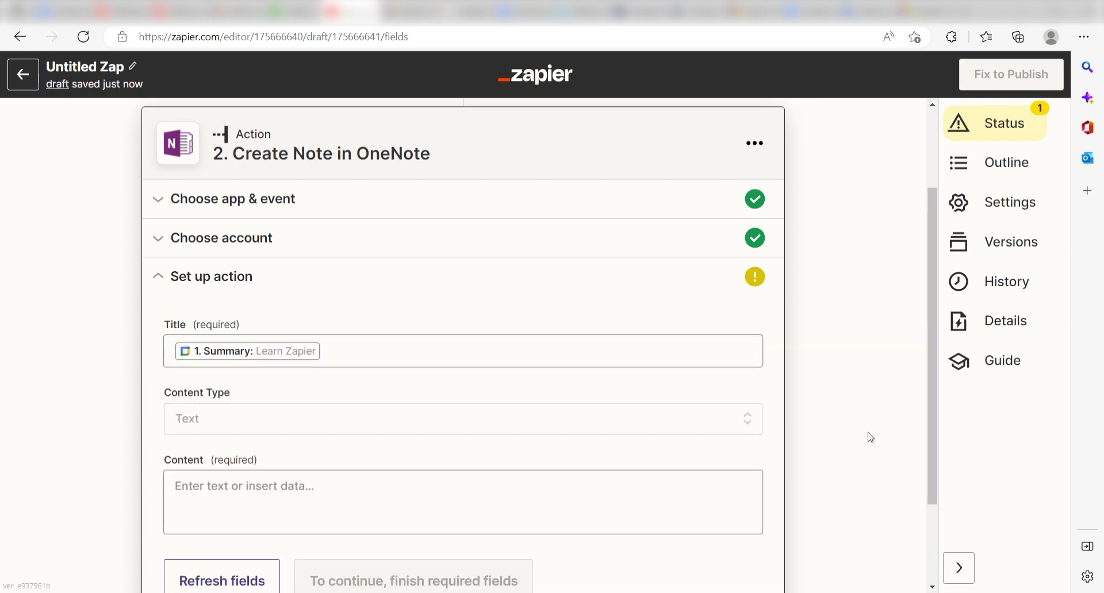
Step: Write the note content "Reminder:" and "You have a new event coming up on" Event Begins (Pretty) "labeled" Summary, inserting both calendar fields
{"action": "left_click", "coordinate": [670, 495]}
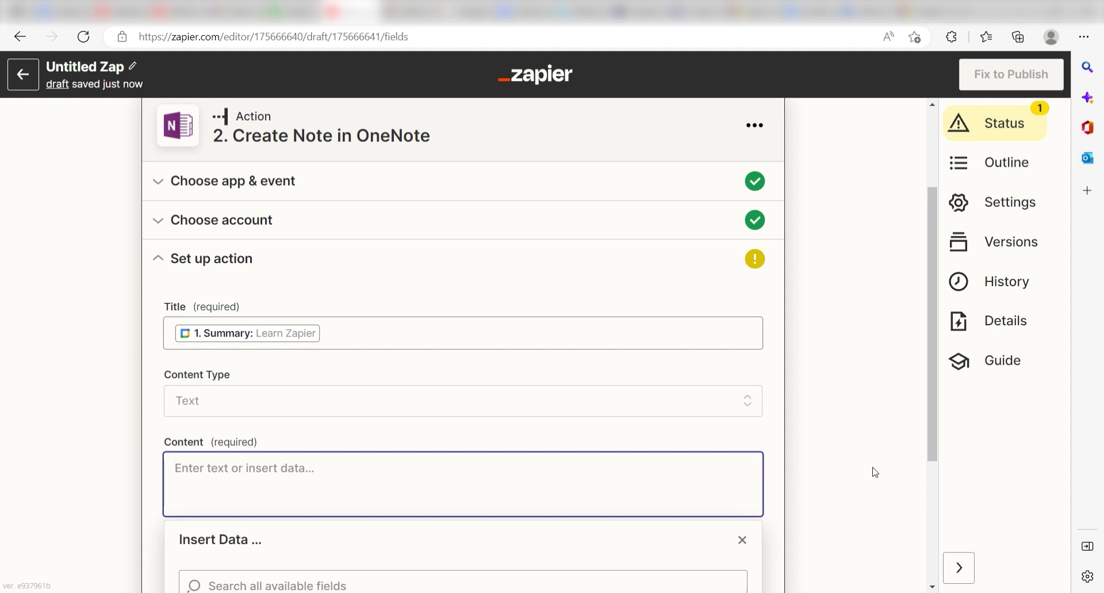
{"action": "scroll", "coordinate": [817, 362], "scroll_direction": "down", "scroll_amount": 2}
{"action": "type", "text": "Reminder:"}
{"action": "key", "text": "Return"}
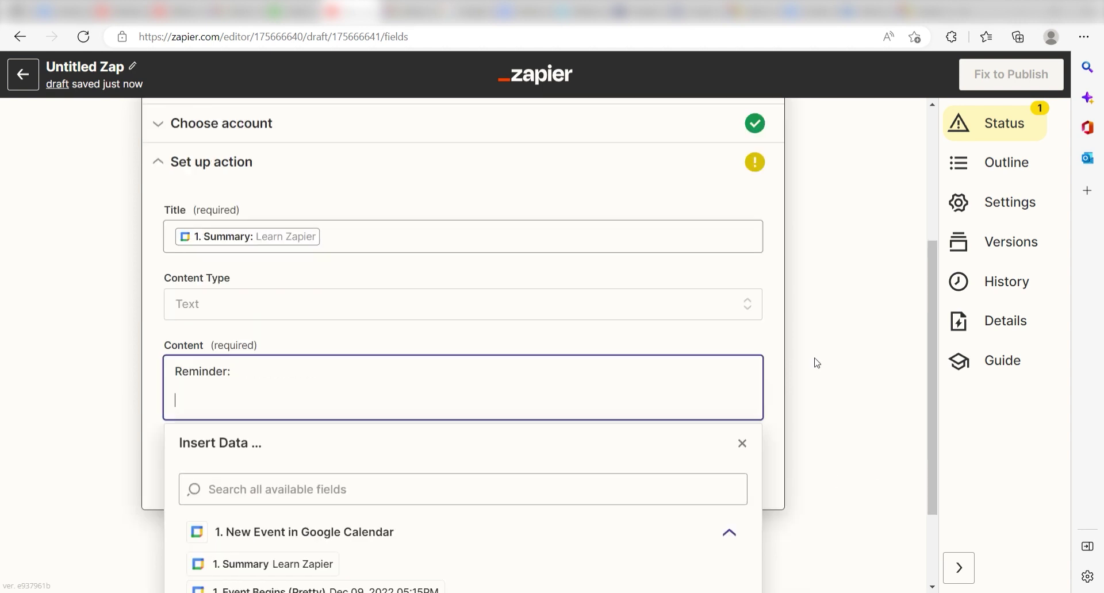
{"action": "key", "text": "Return"}
{"action": "type", "text": "You have a new event coming up on"}
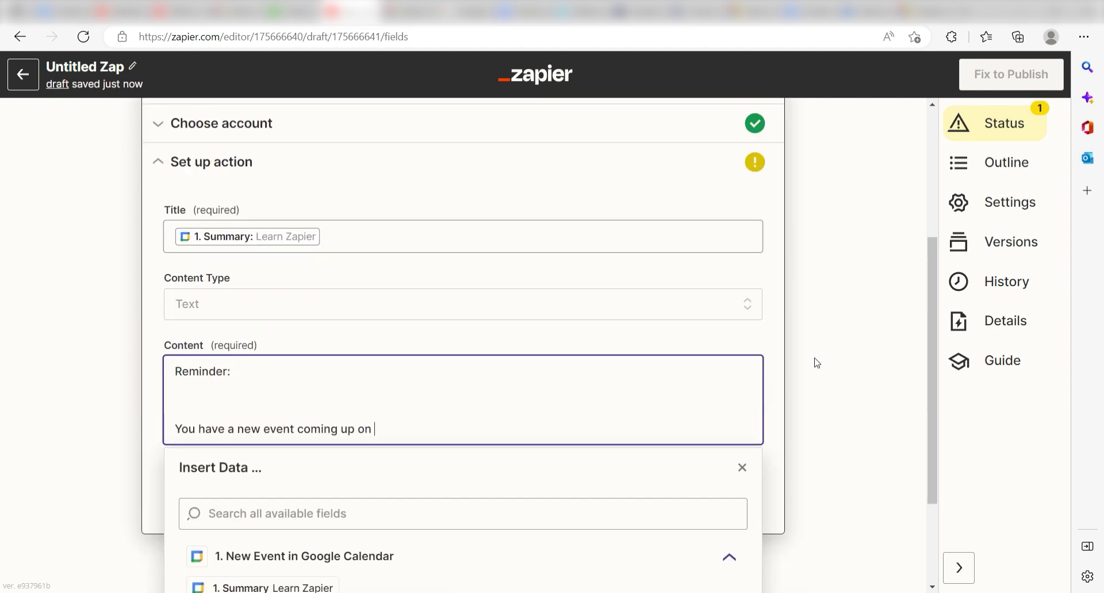
{"action": "scroll", "coordinate": [875, 318], "scroll_direction": "down", "scroll_amount": 2}
{"action": "left_click", "coordinate": [418, 534]}
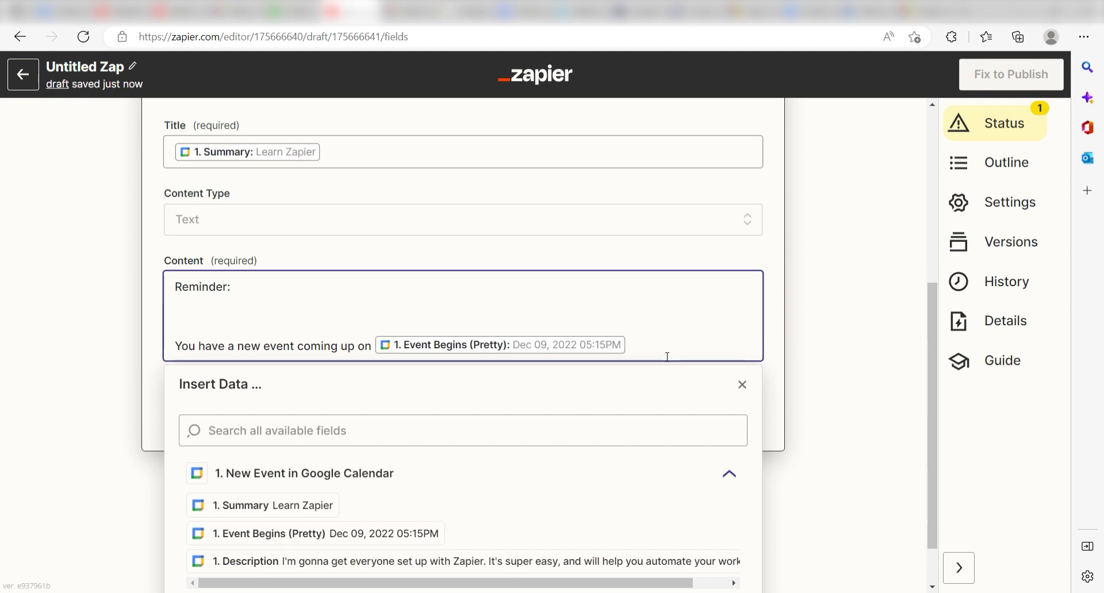
{"action": "type", "text": "labeled"}
{"action": "left_click", "coordinate": [322, 506]}
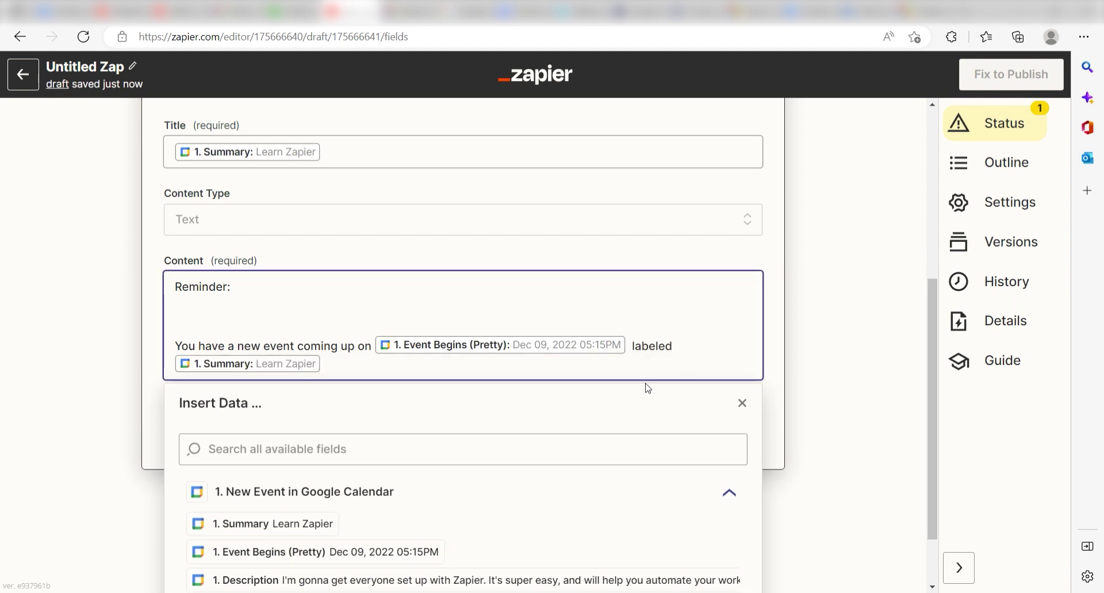
Step: Add a new content line "Look over the event description:" followed by the calendar event's Description field
{"action": "key", "text": "Return"}
{"action": "type", "text": "Look over the event des"}
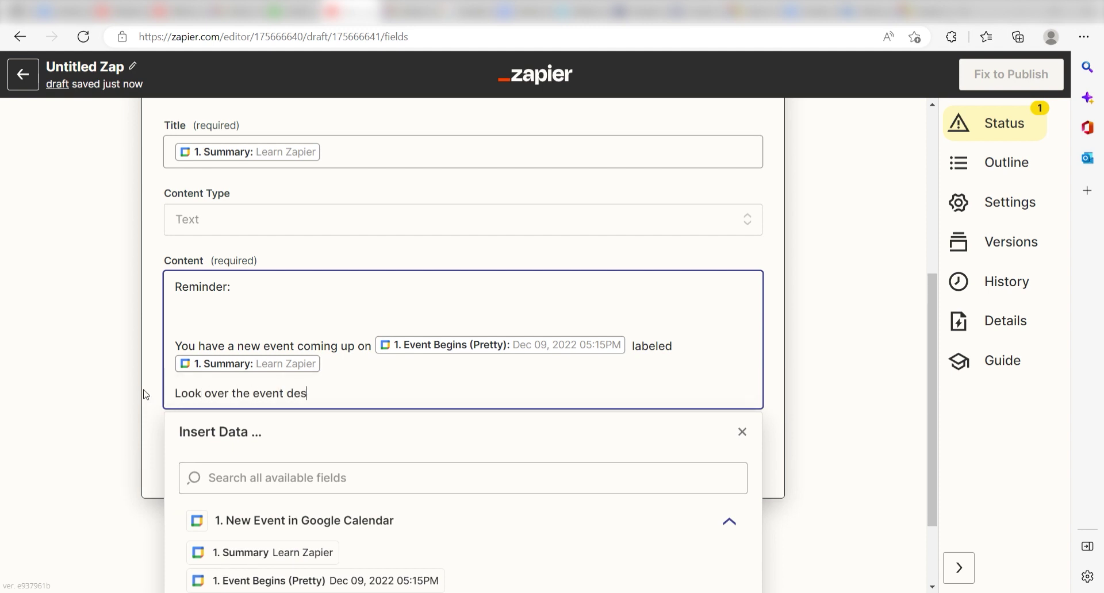
{"action": "type", "text": "cription"}
{"action": "scroll", "coordinate": [873, 465], "scroll_direction": "down", "scroll_amount": 2}
{"action": "type", "text": ":"}
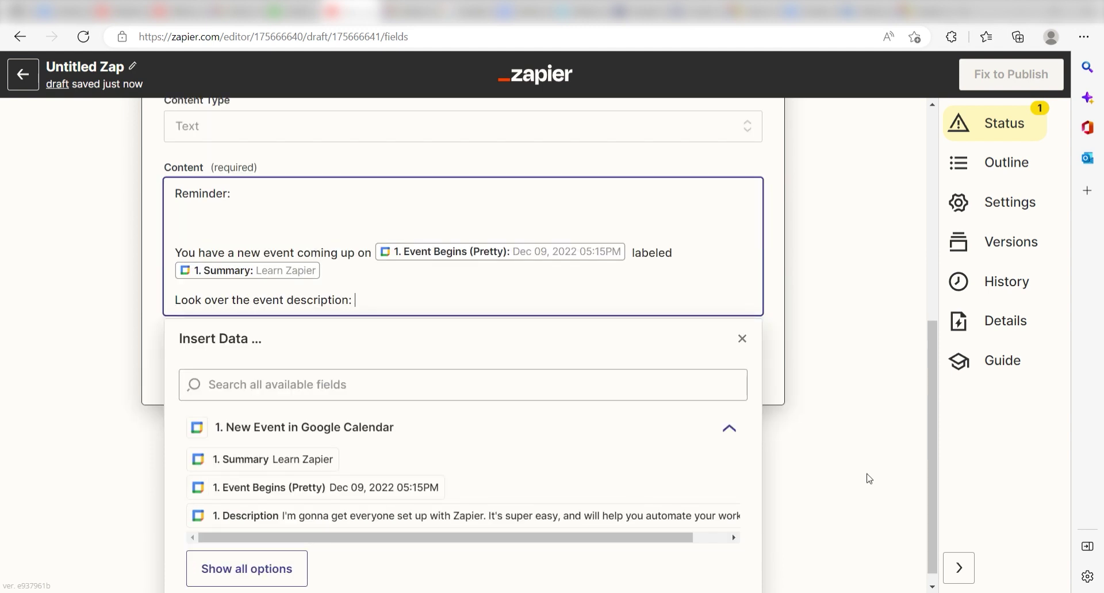
{"action": "left_click", "coordinate": [668, 522]}
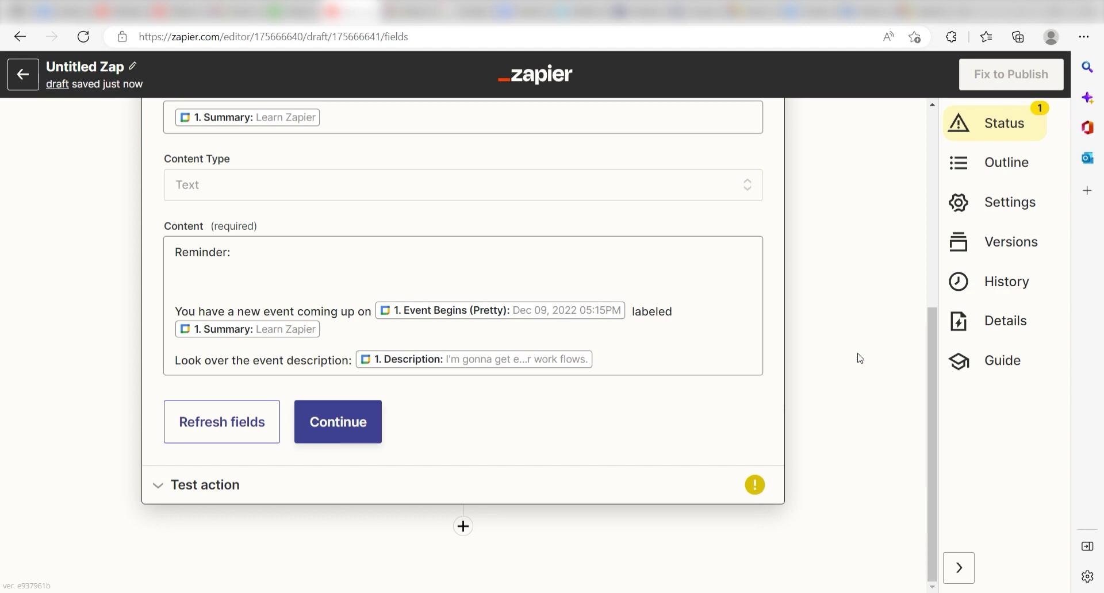
Step: Finish the action setup and run the test that sends the sample note to OneNote
{"action": "left_click", "coordinate": [344, 423]}
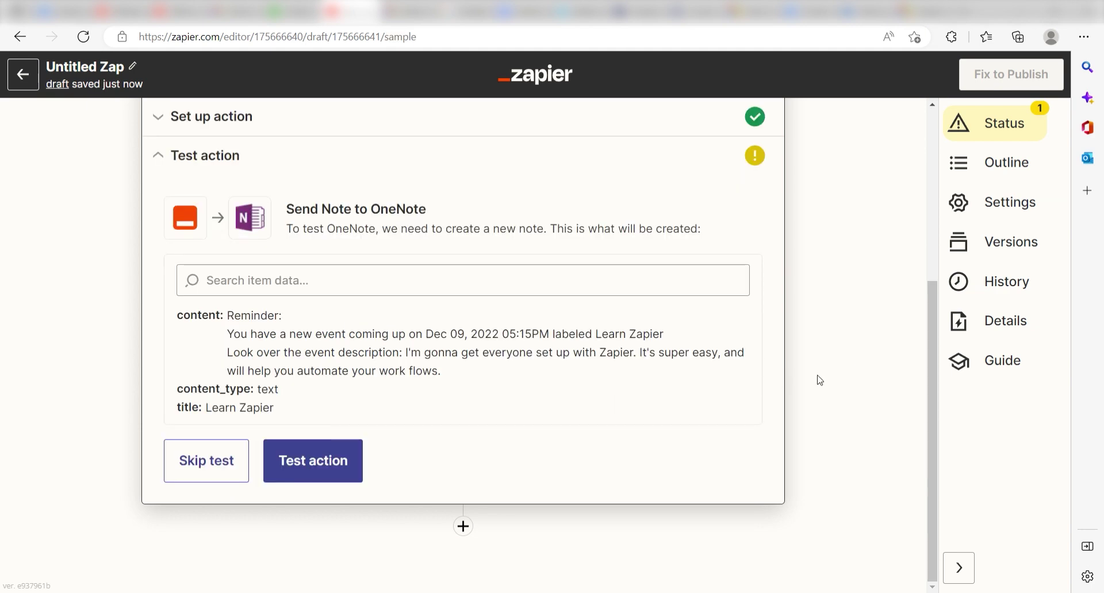
{"action": "left_click", "coordinate": [290, 467]}
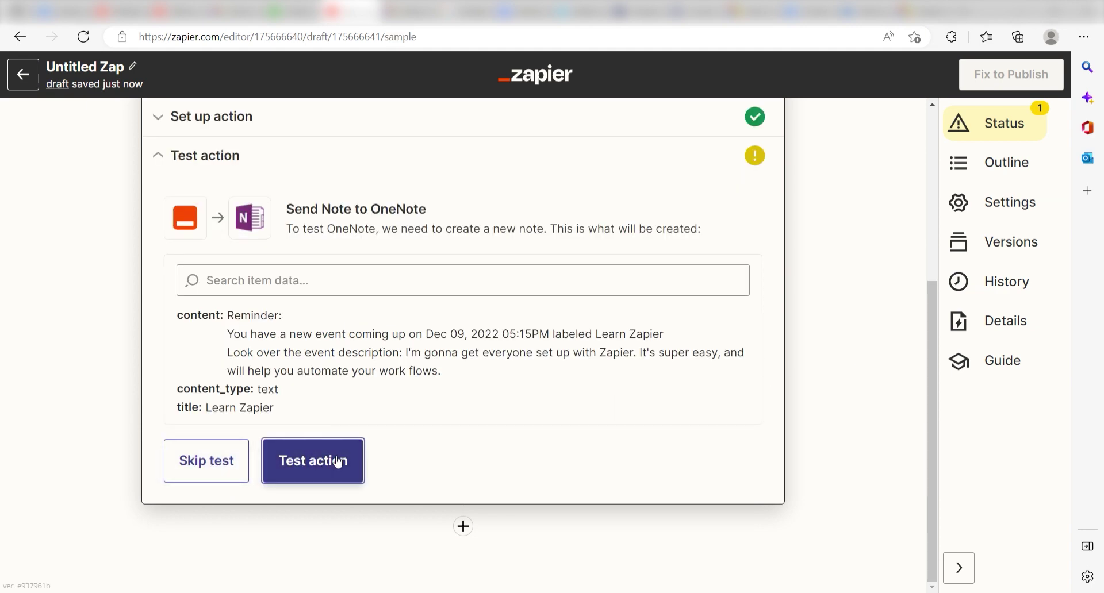